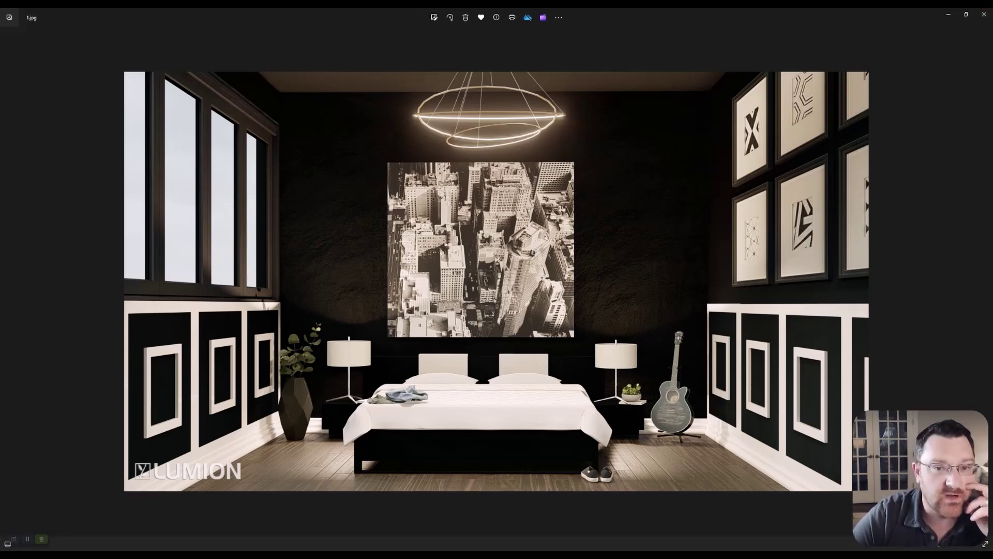
key("Right")
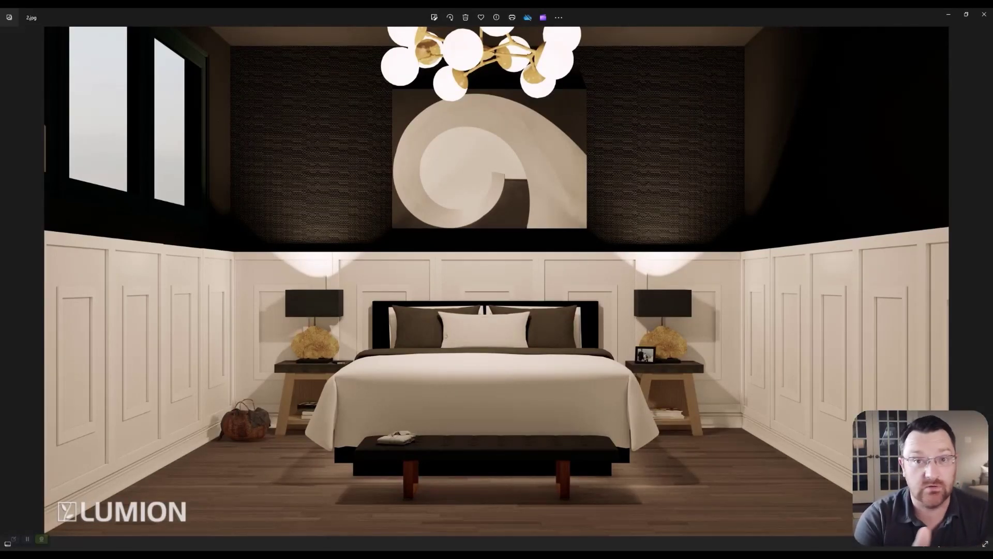
key("Left")
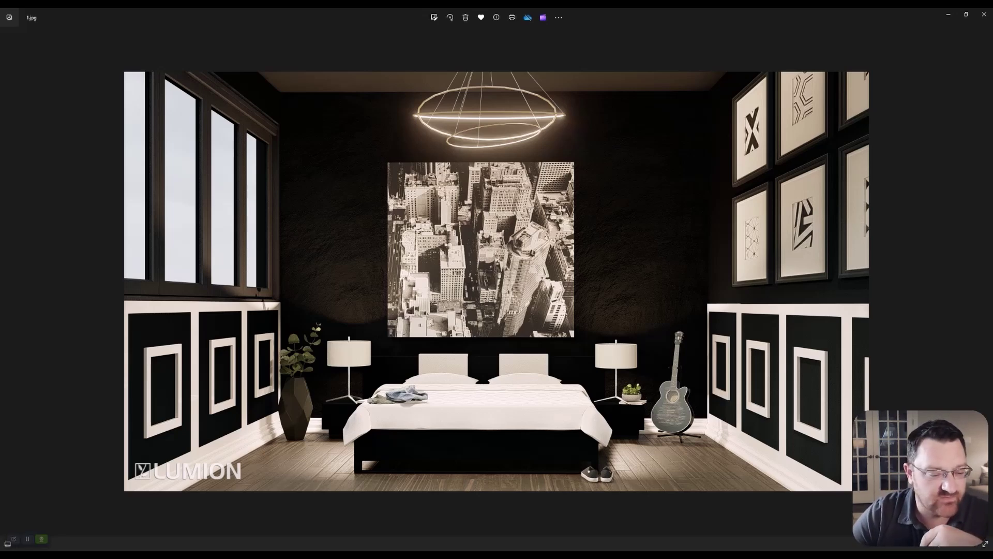
- Advance to the render Bed Final 2.jpg in Windows Photos
key("Right")
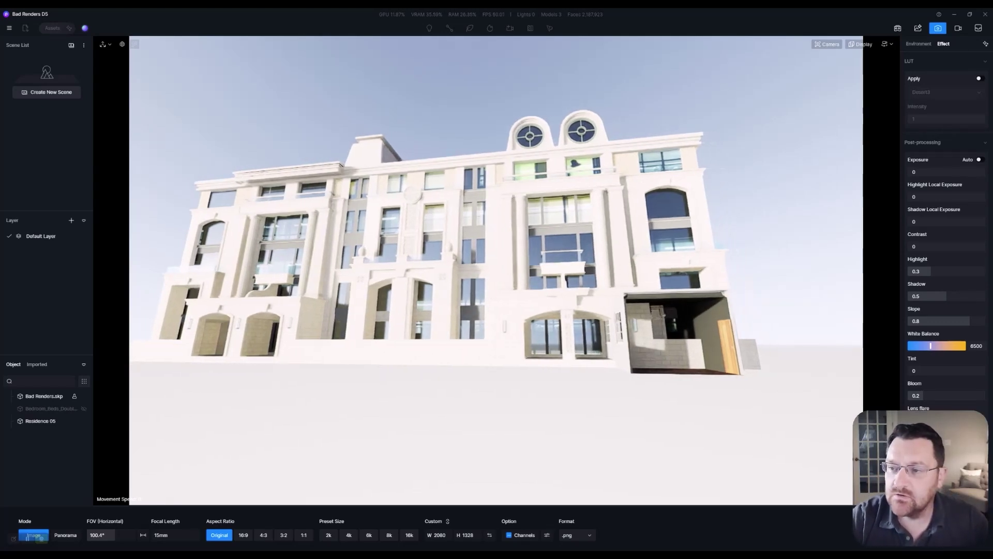
- Open the D5 Render viewport display options
left_click(860, 44)
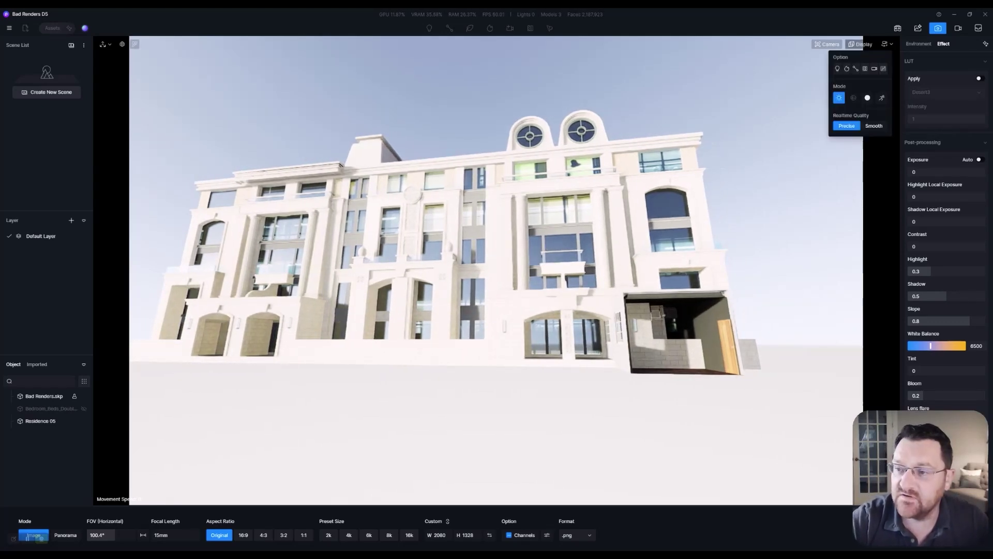
- Switch the camera to F8 Two-point Perspective and turn the view left around the building
left_click(827, 44)
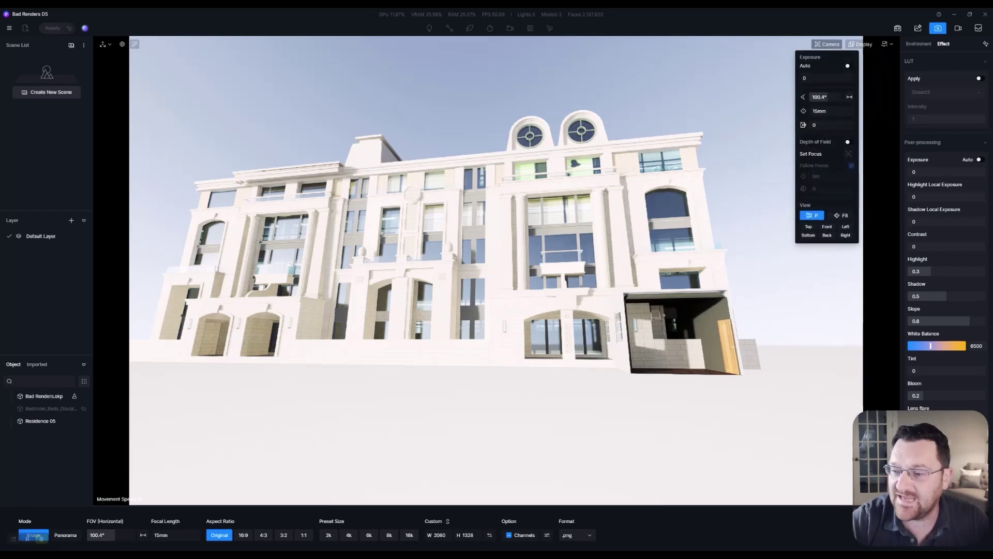
left_click(841, 215)
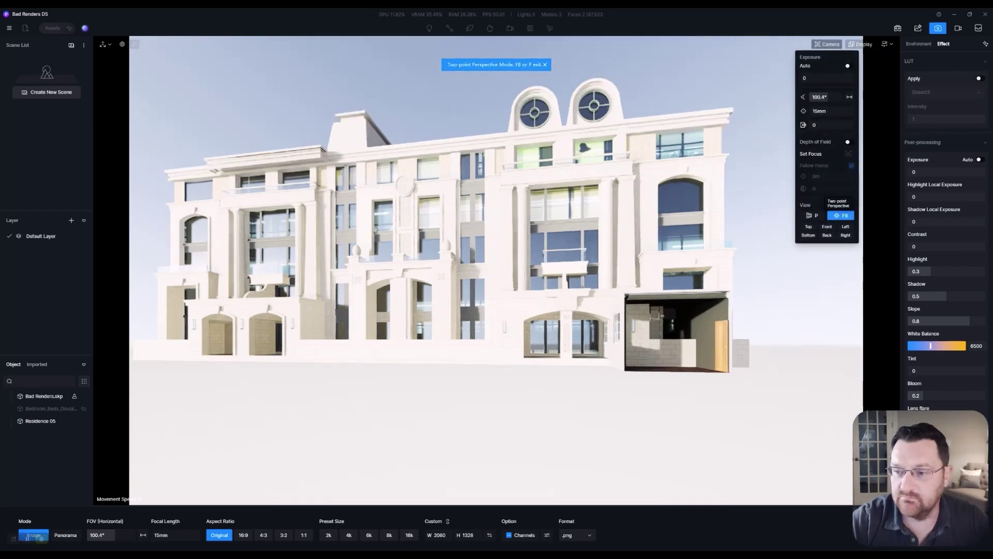
right_click_drag(569, 259, 518, 259)
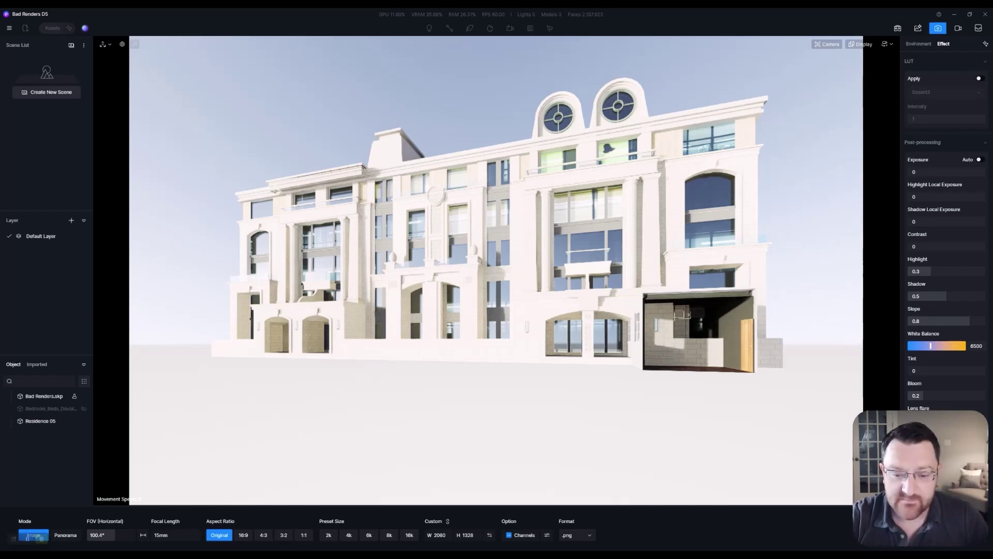
- Reposition the camera with WASD to view the residence from its corner
key("d")
key("s")
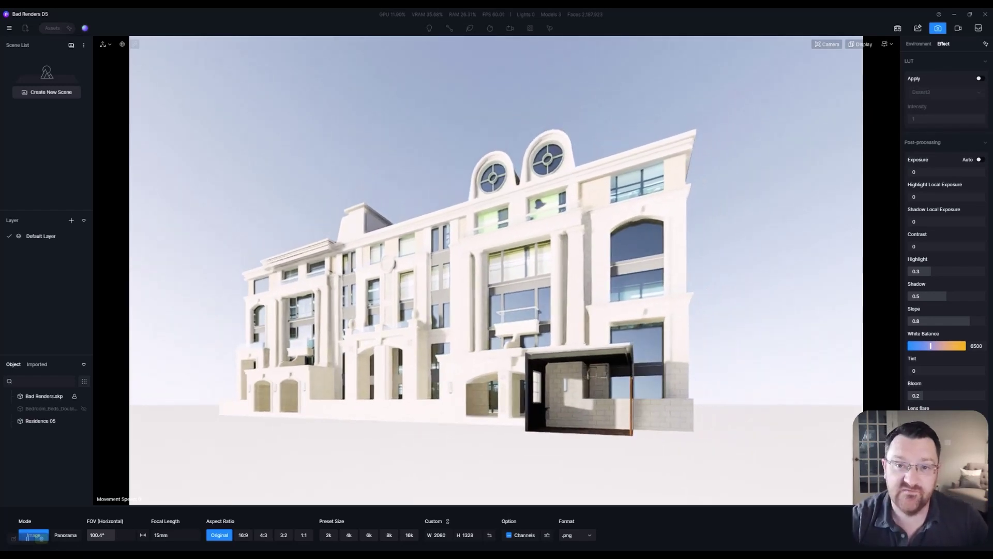
key("d")
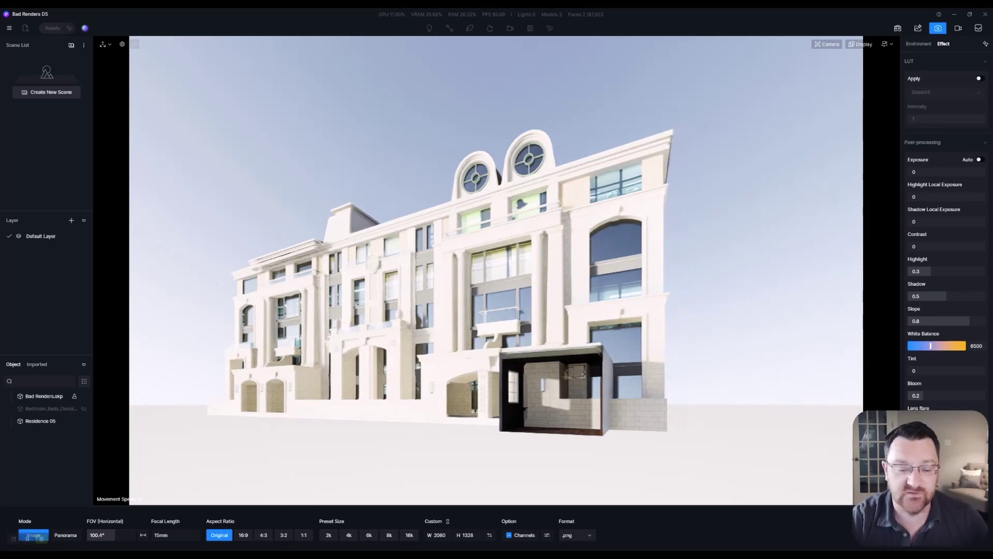
key("a")
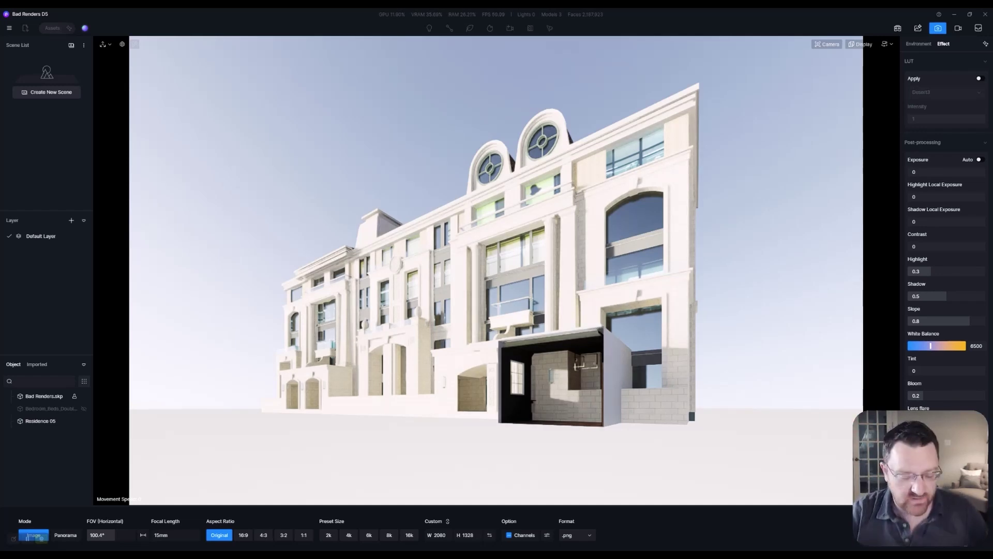
key("d")
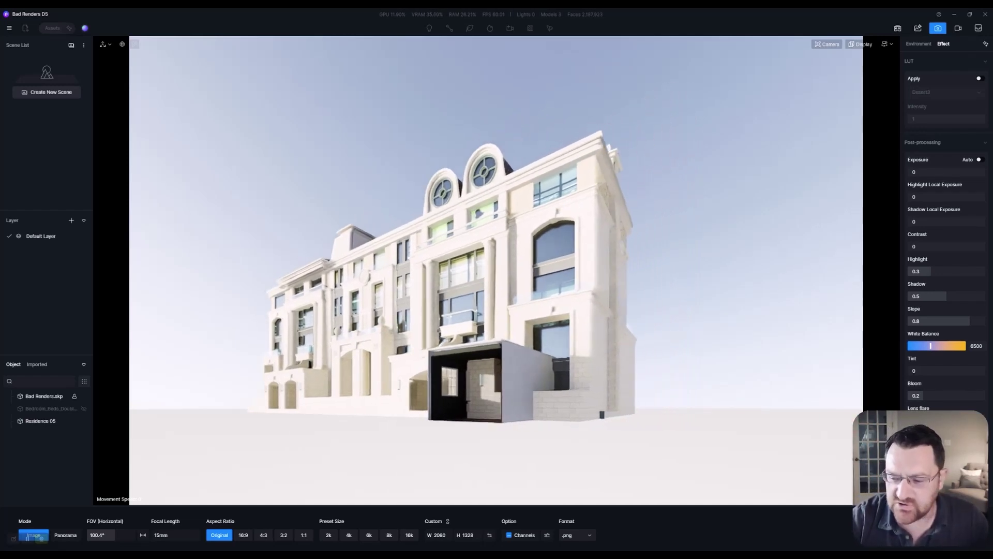
key("d")
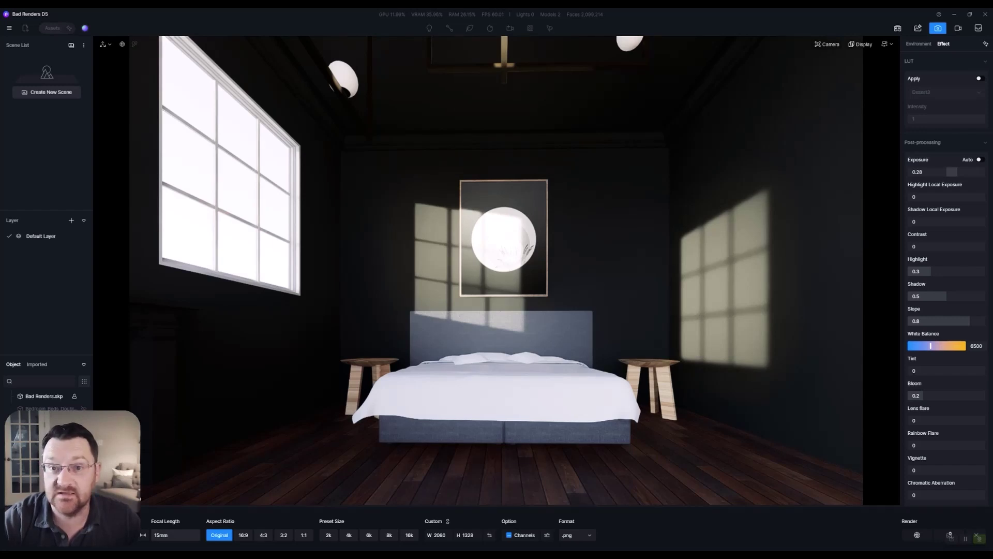
- Move the camera through the bedroom toward the bed and set a 25 mm focal length
key("s")
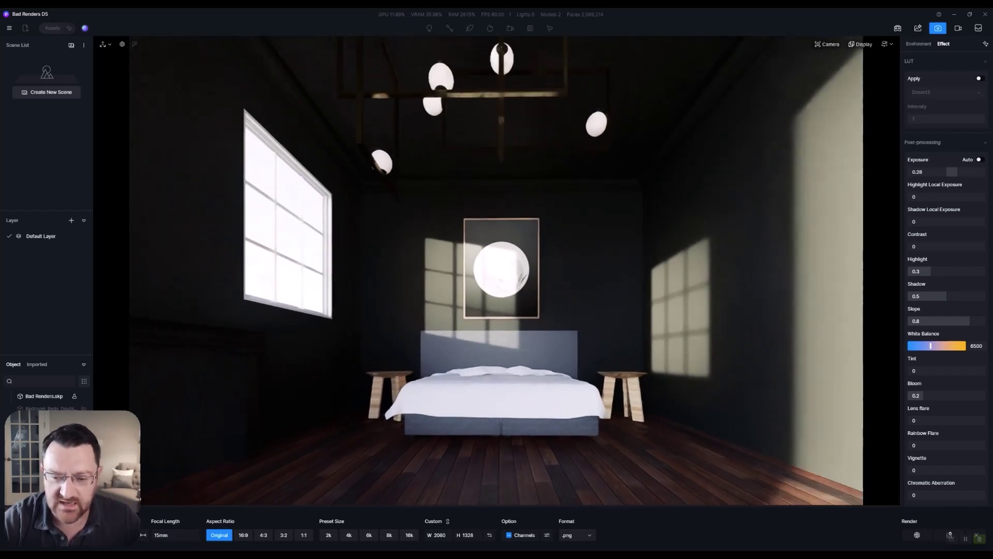
key("d")
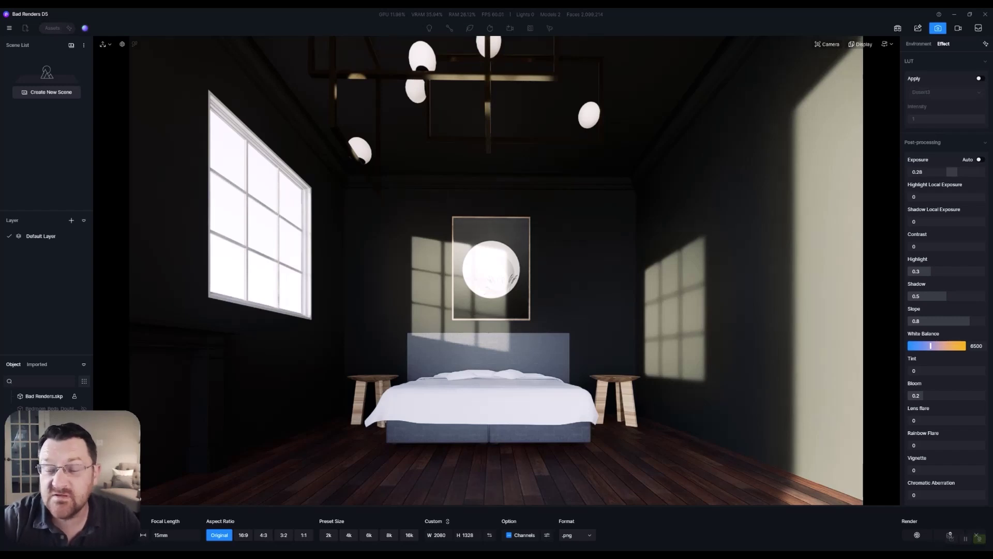
key("w")
left_click(175, 535)
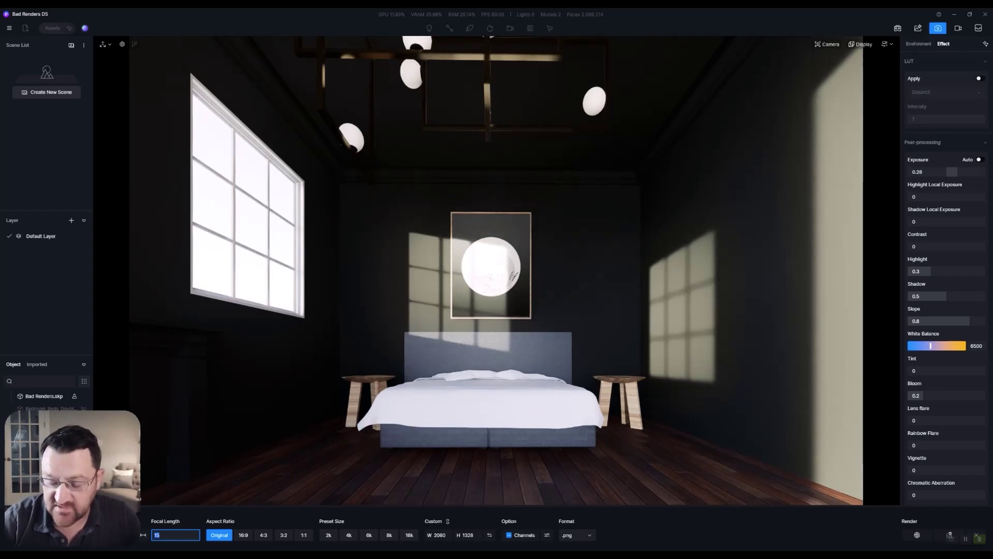
key("Return")
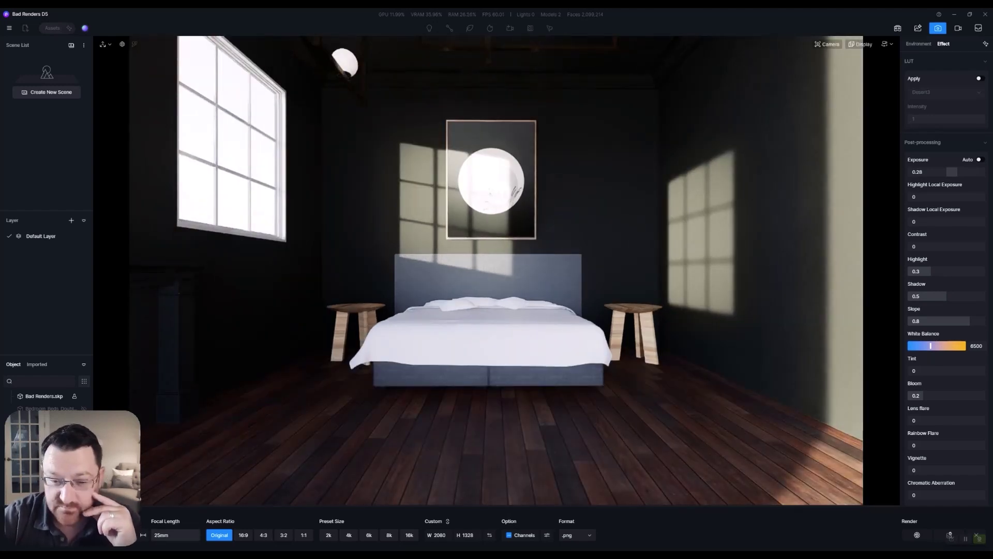
- Change the focal length to 33mm and reframe the camera on the bed
left_click(175, 535)
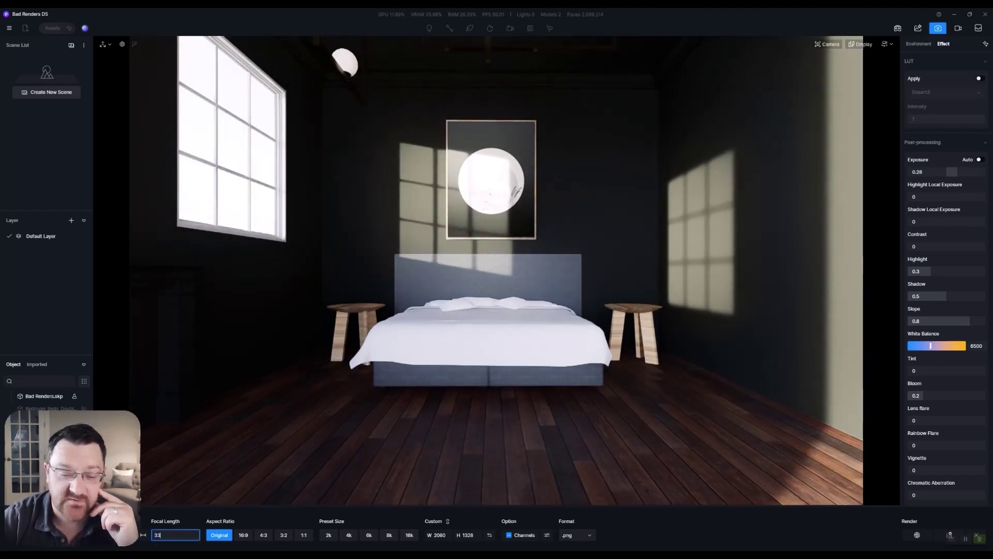
type("33")
key("Return")
key("s")
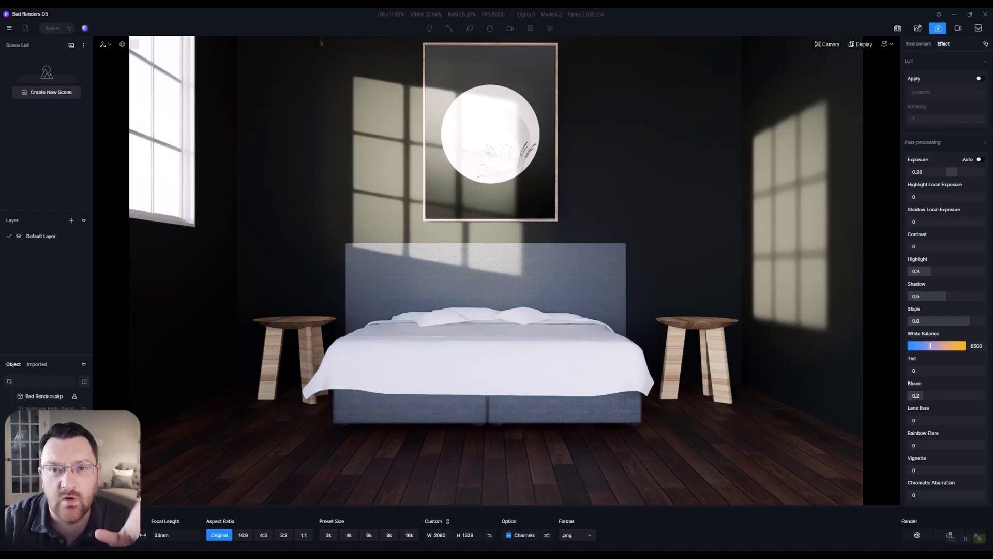
key("w")
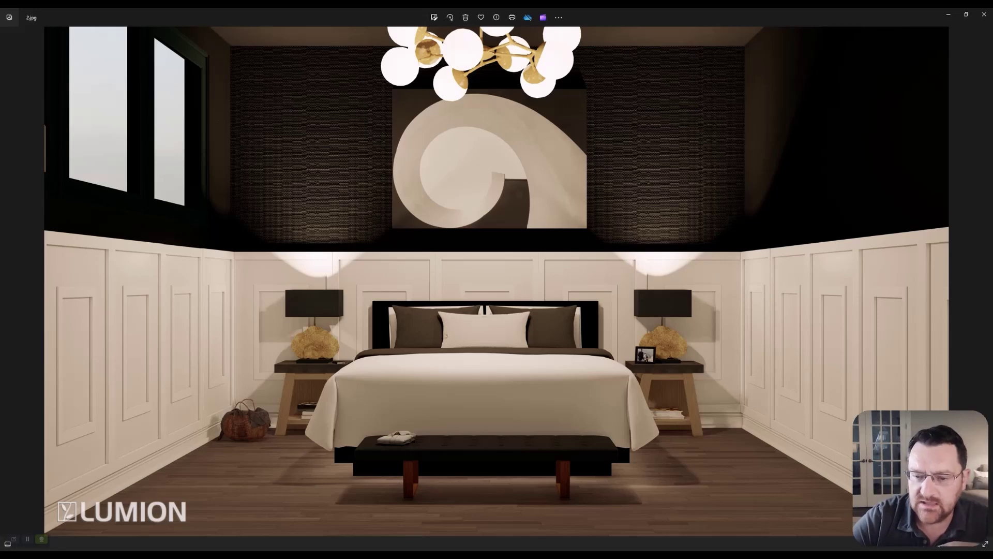
- Flip between renders 2.jpg and 4.jpg to compare them, ending on 4.jpg
key("Right")
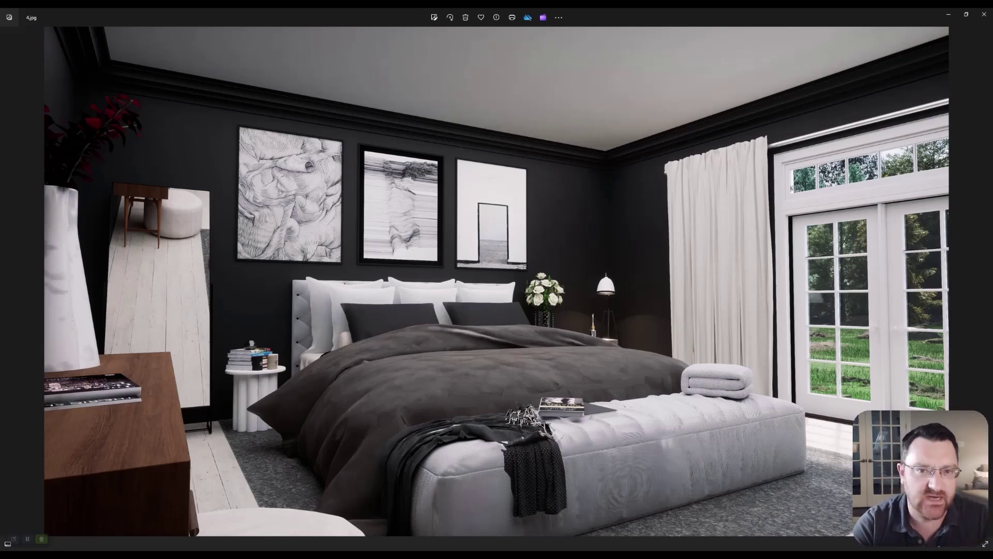
key("Left")
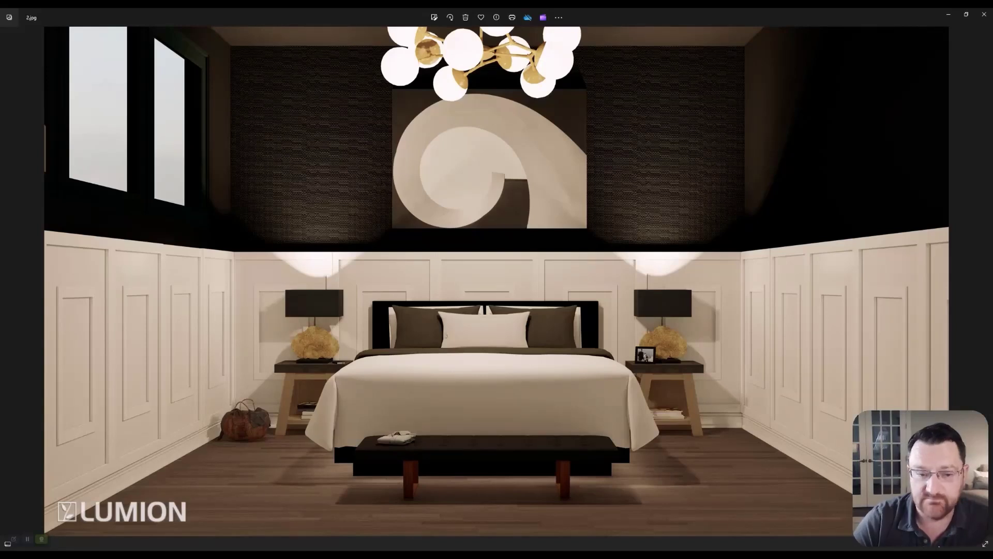
key("Right")
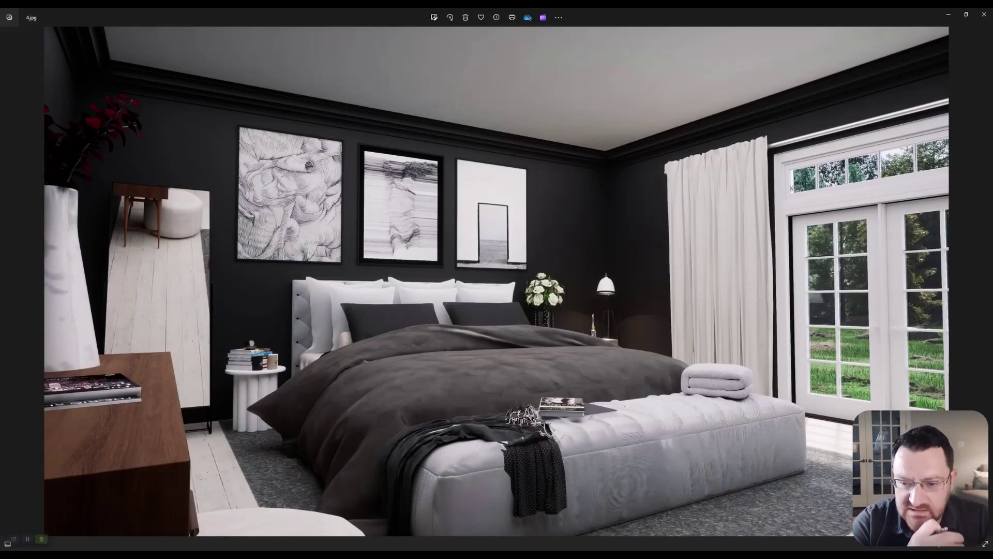
key("Left")
key("Right")
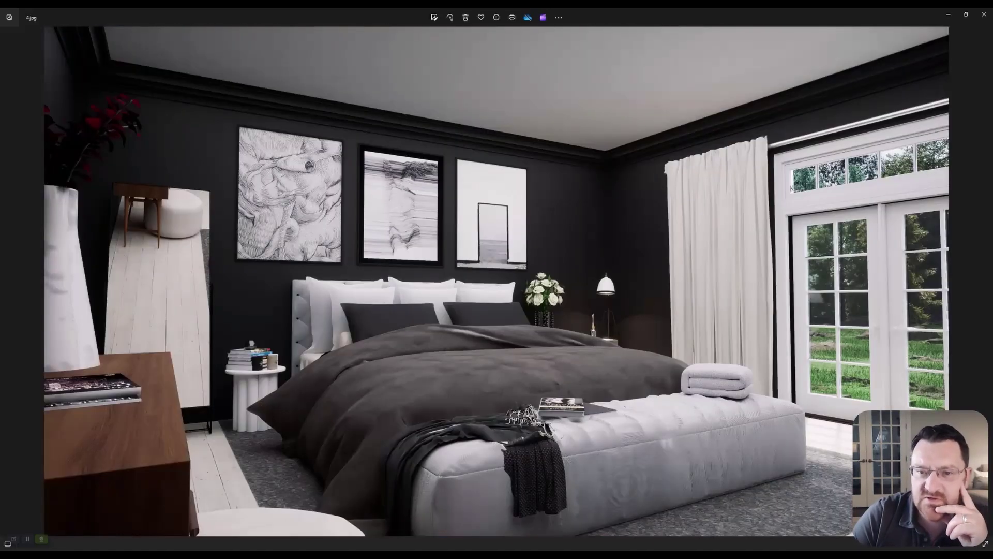
key("Left")
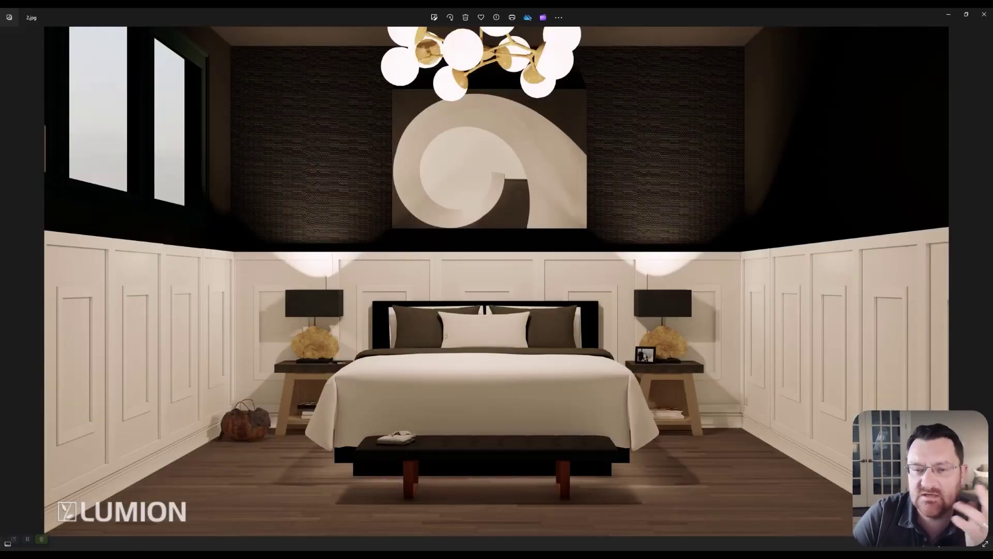
key("Right")
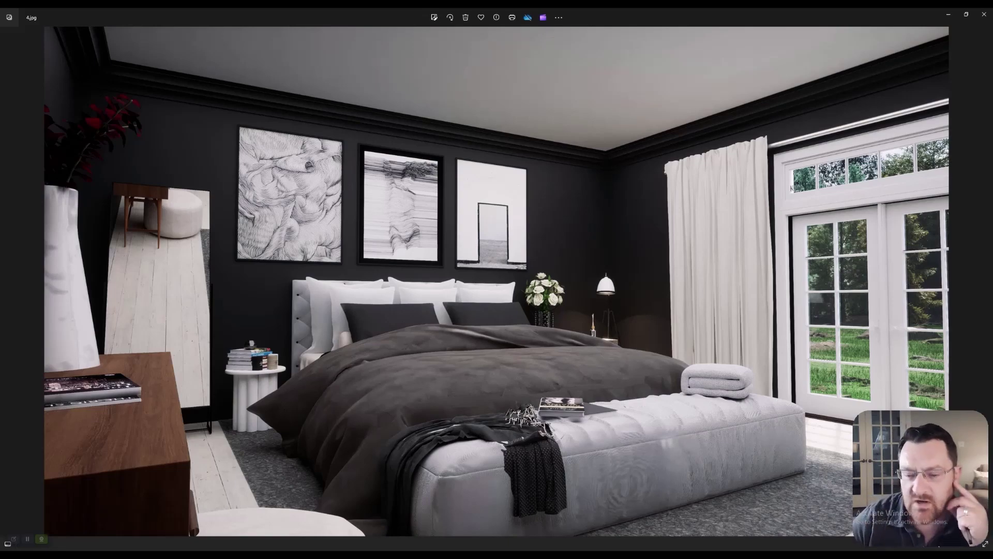
scroll(533, 456, "up", 10, "ctrl")
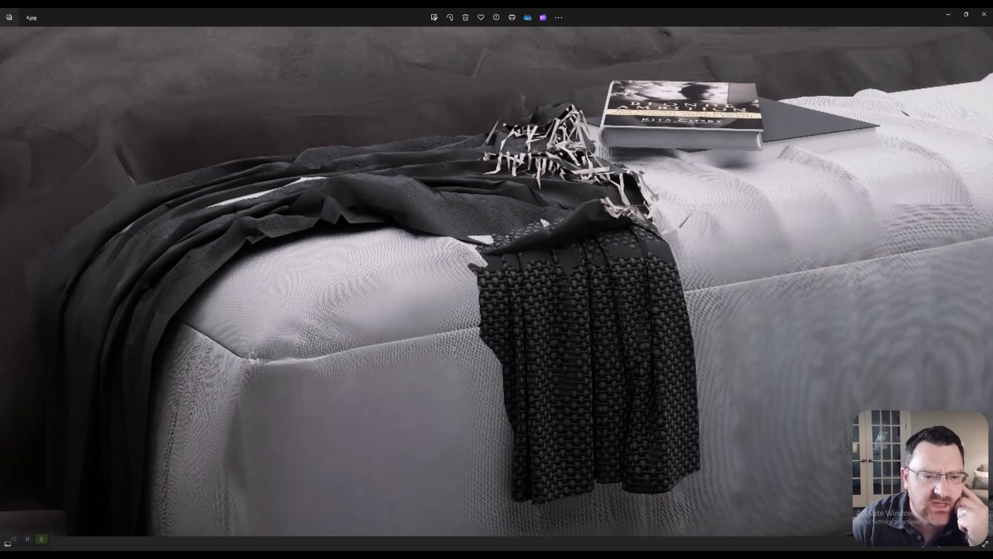
scroll(496, 280, "down", 10, "ctrl")
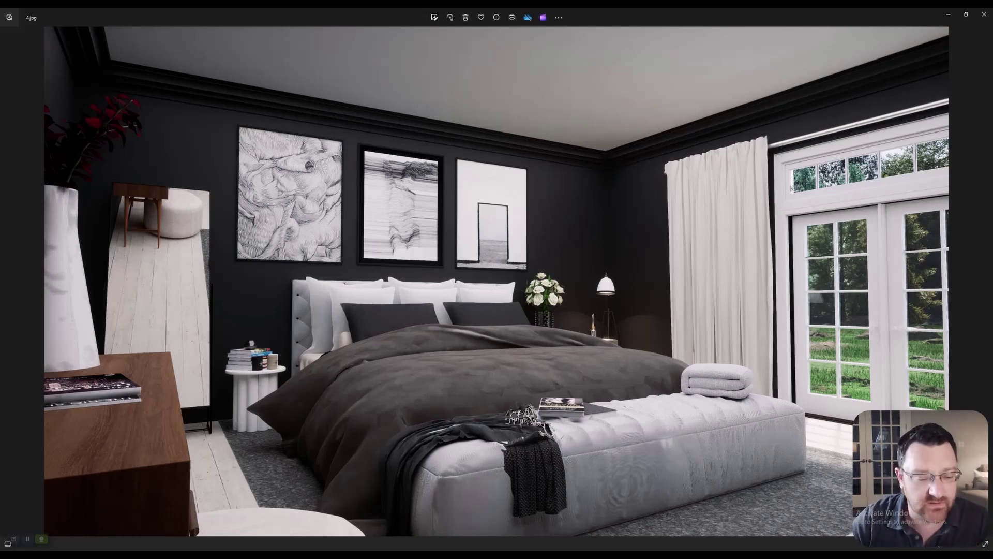
- View the dining-room render light.jpg, then step back to the previous render
key("Right")
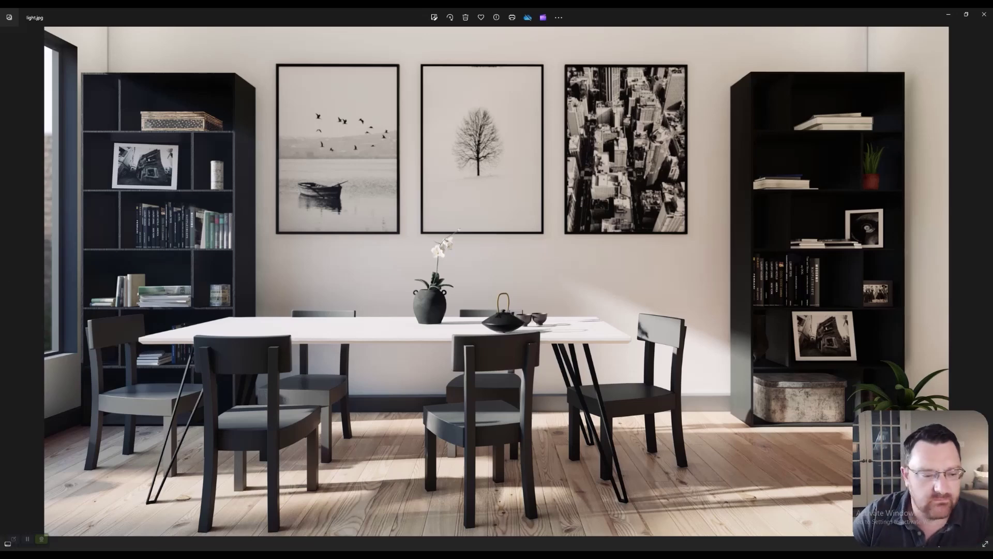
key("Left")
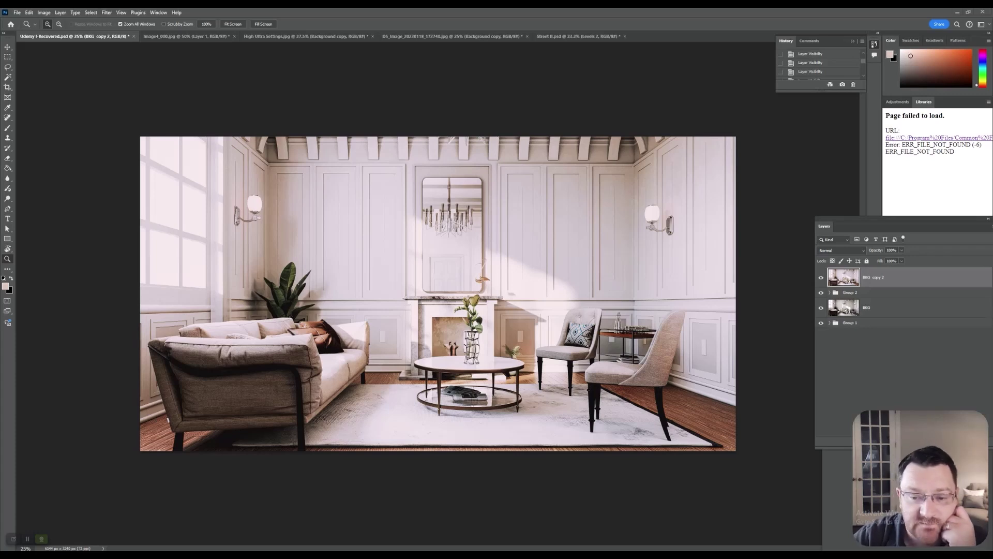
- Place the layer list beside the render and compare the living room's edited and original versions
left_click_drag(824, 226, 748, 178)
key("ctrl+comma")
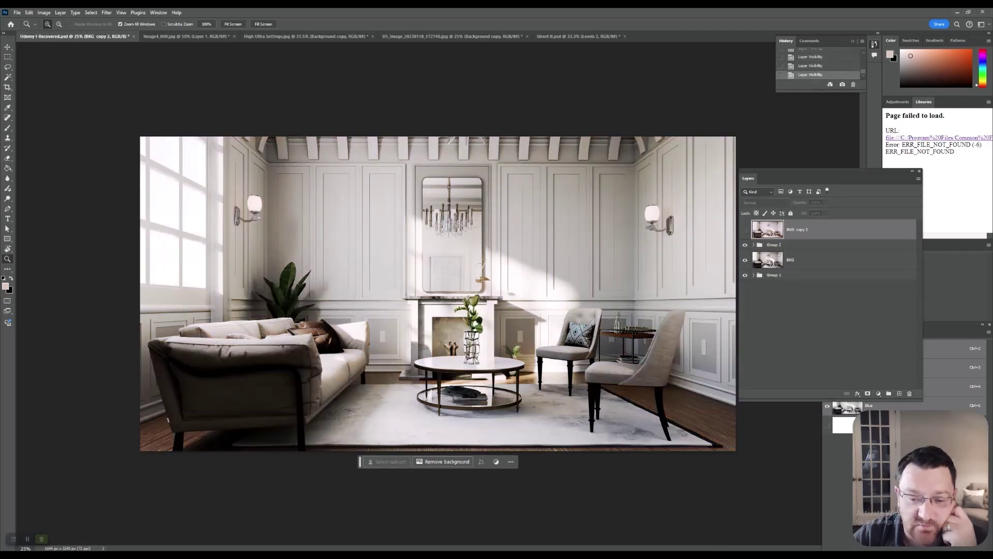
key("ctrl+comma")
key("ctrl+comma")
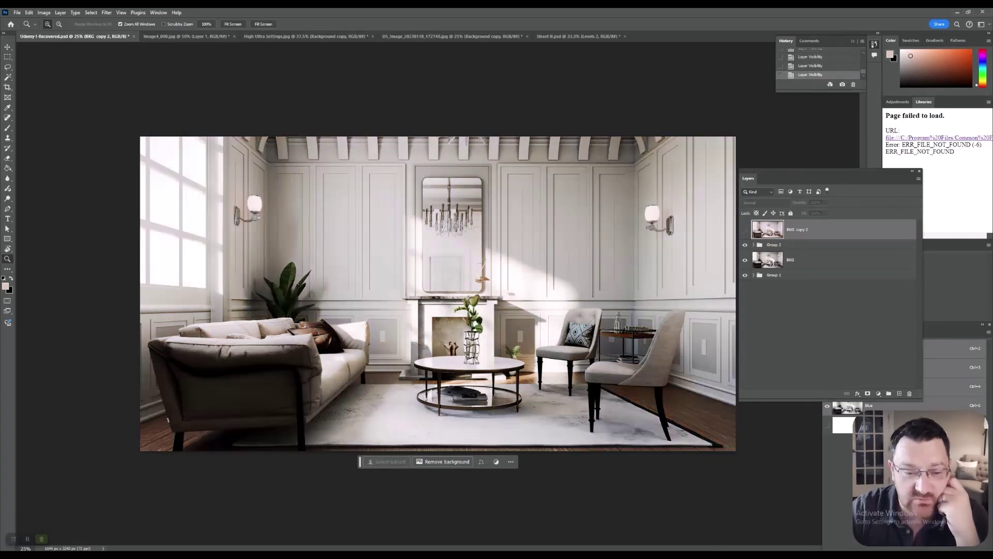
- Compare the Image4_000.jpg vase render with and without Layer 1
key("ctrl+comma")
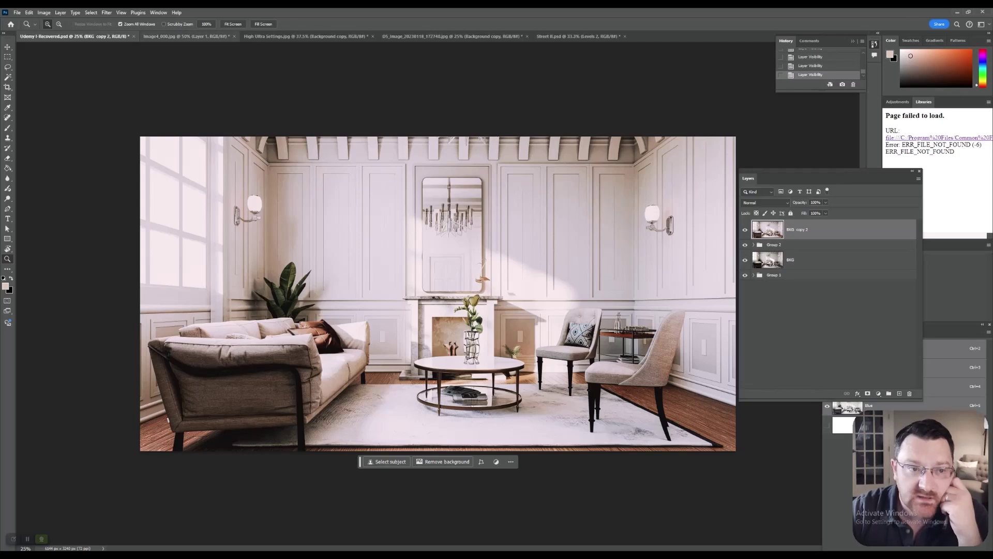
key("ctrl+Tab")
key("ctrl+comma")
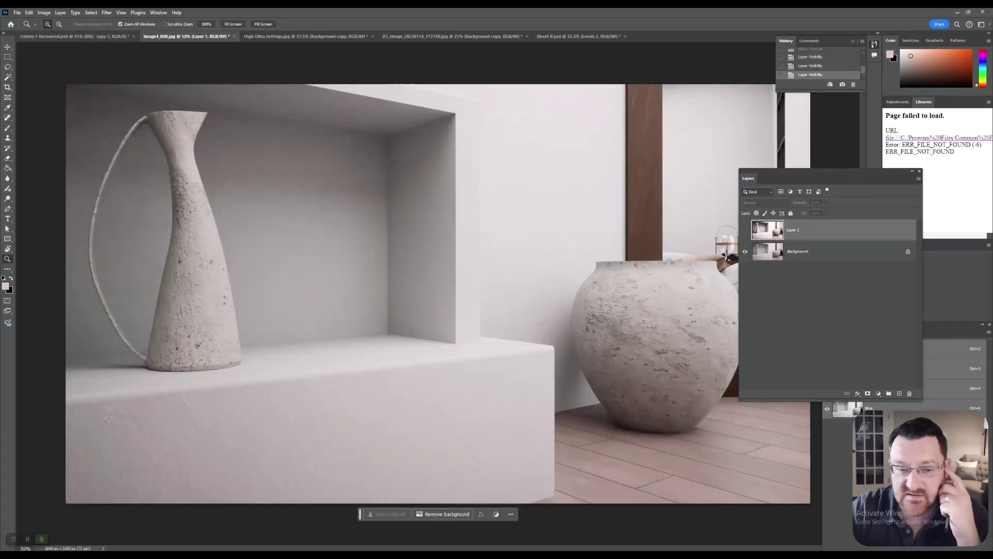
key("ctrl+comma")
key("ctrl+comma")
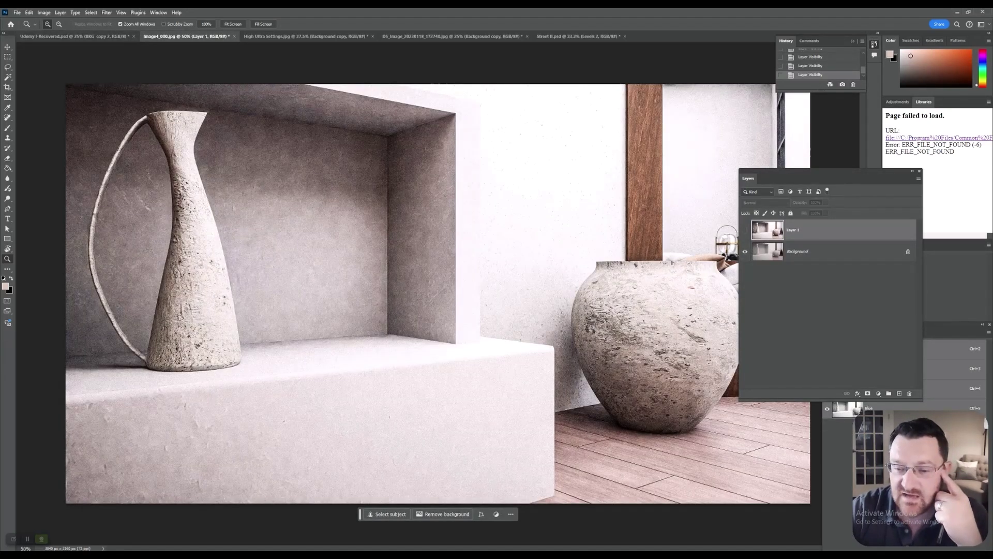
key("ctrl+comma")
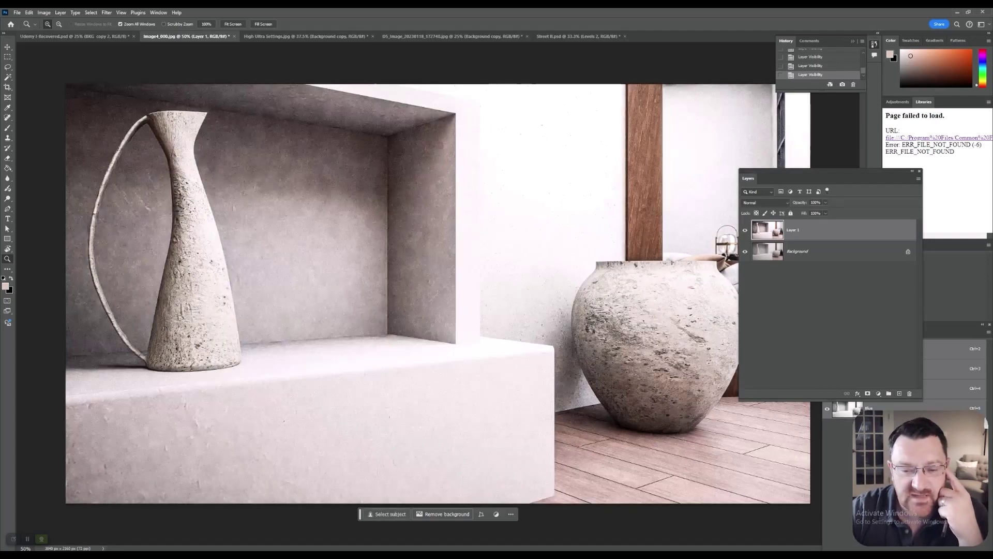
- Compare the High Ultra Settings render with and without Background copy, then zoom in on all renders
key("ctrl+Tab")
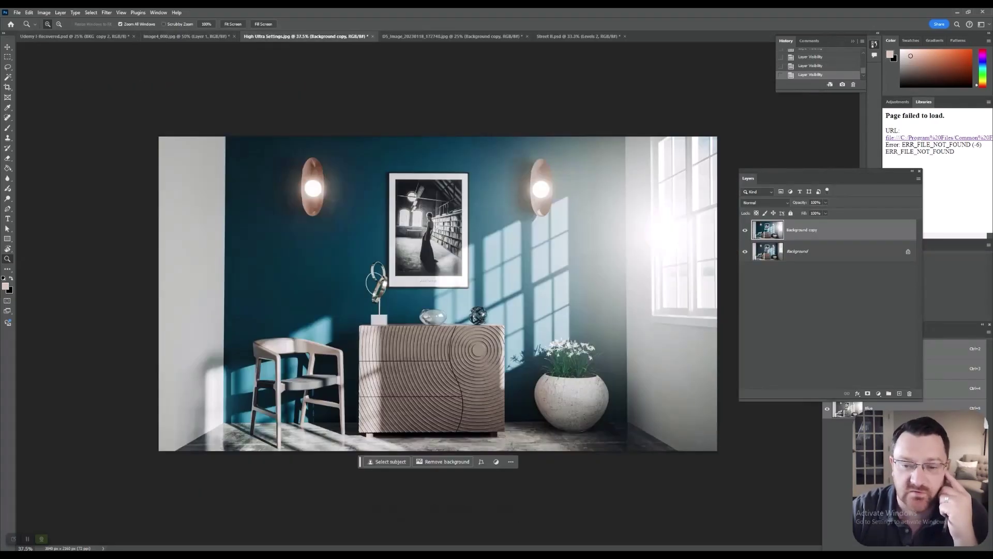
key("ctrl+comma")
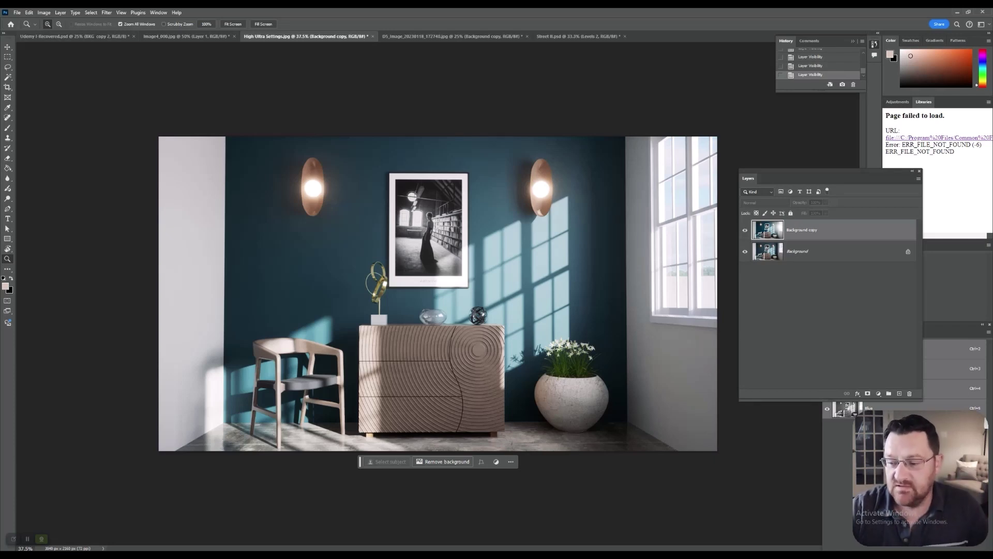
key("ctrl+comma")
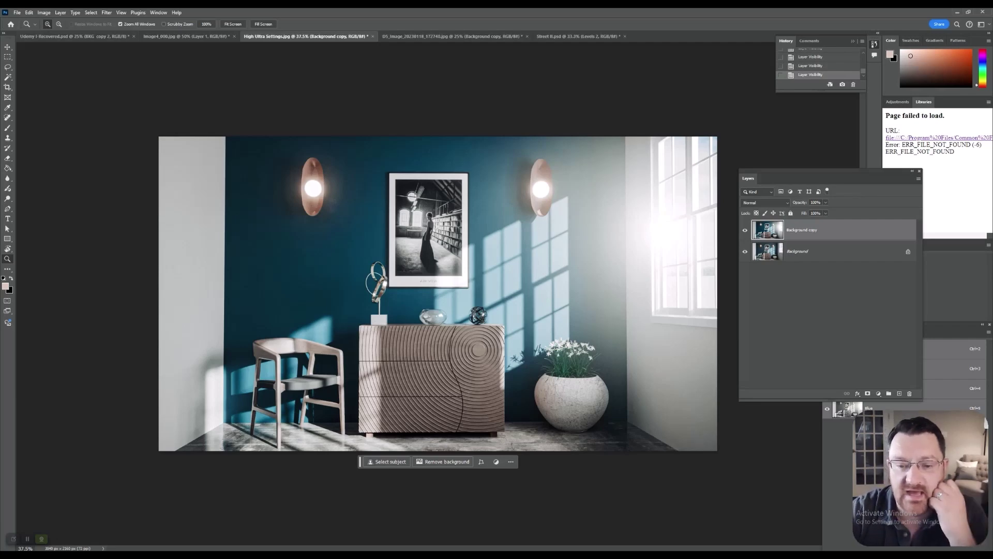
key("ctrl+plus")
key("ctrl+Tab")
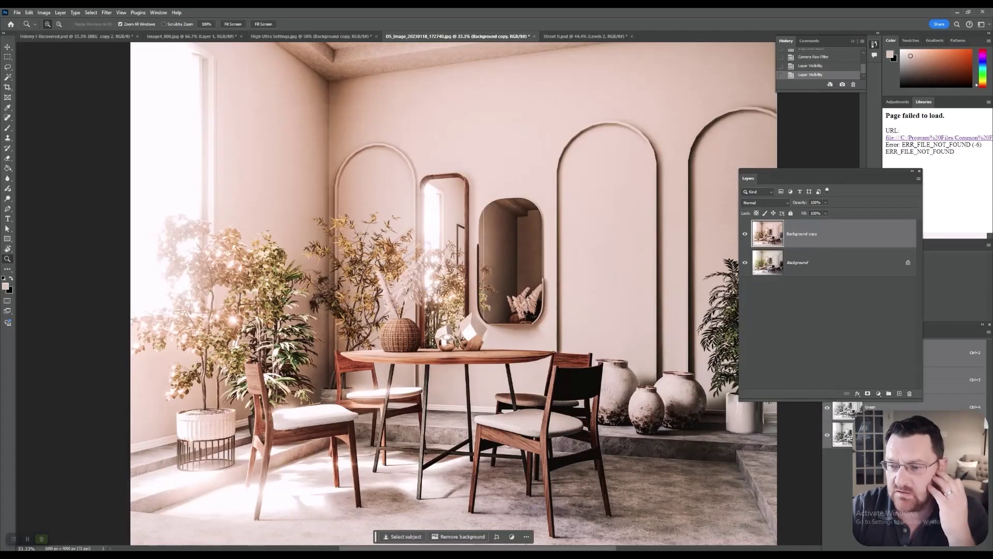
- Toggle the pink-graded Background copy to compare the dining room with its original
key("ctrl+comma")
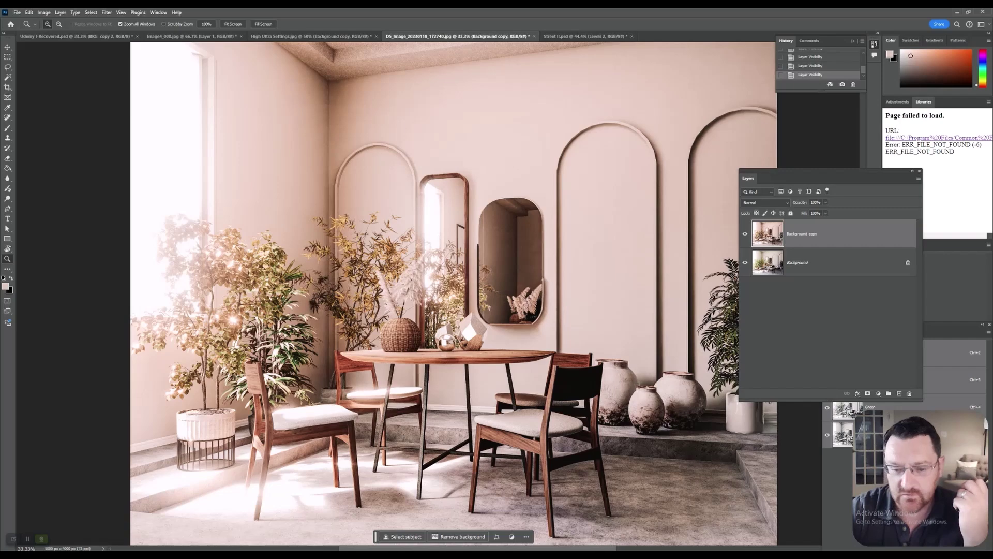
key("ctrl+comma")
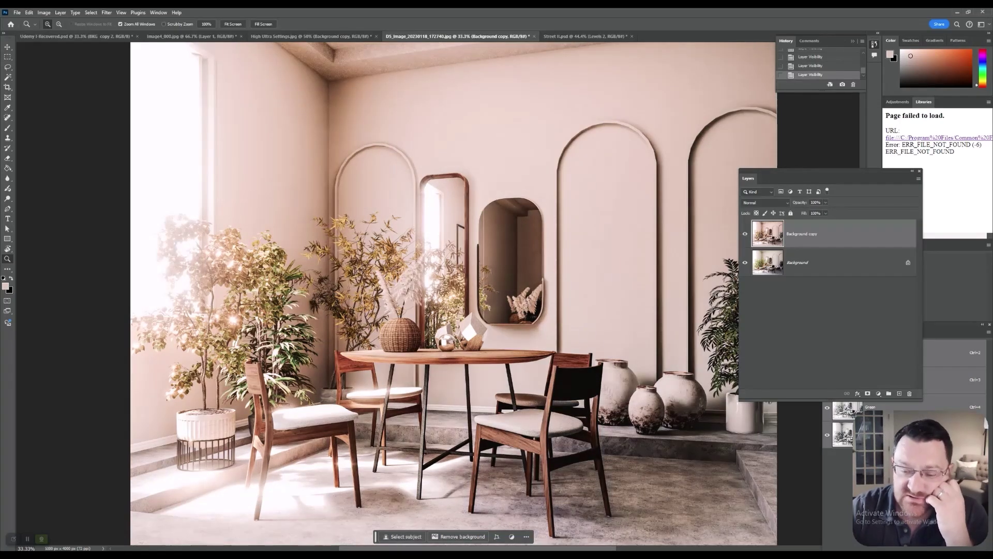
- Compare the Street II café render with and without Levels 2, then hide BKG copy 2 in the living room
key("ctrl+Tab")
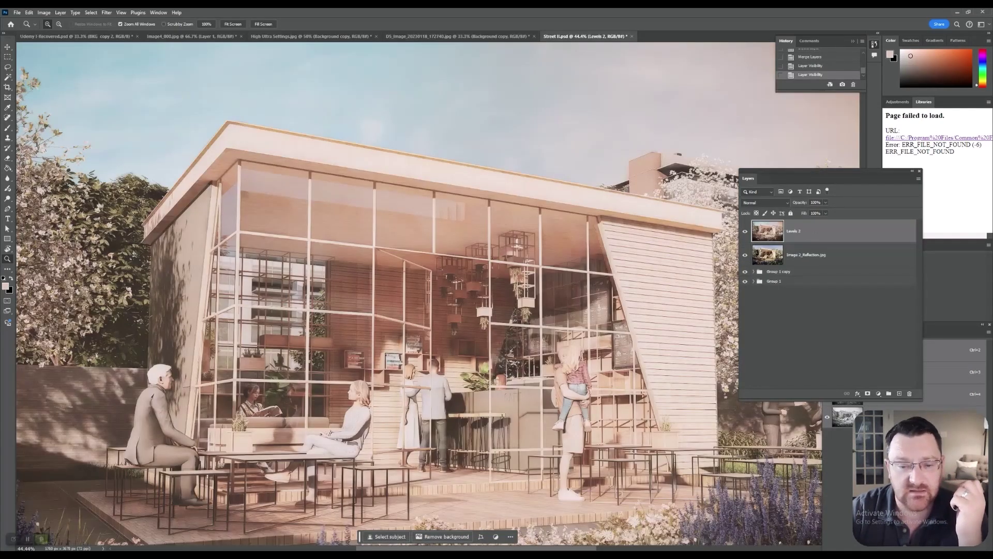
key("ctrl+minus")
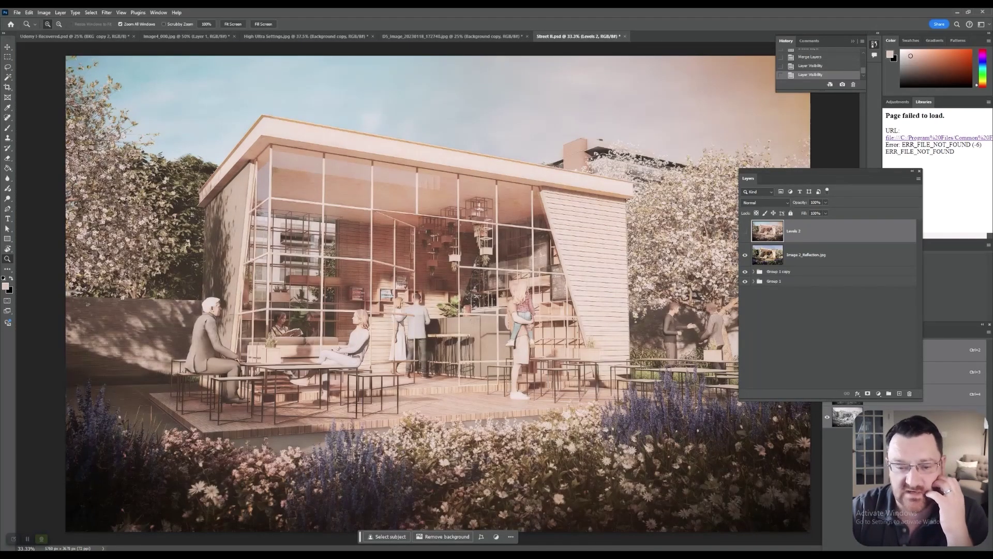
key("ctrl+comma")
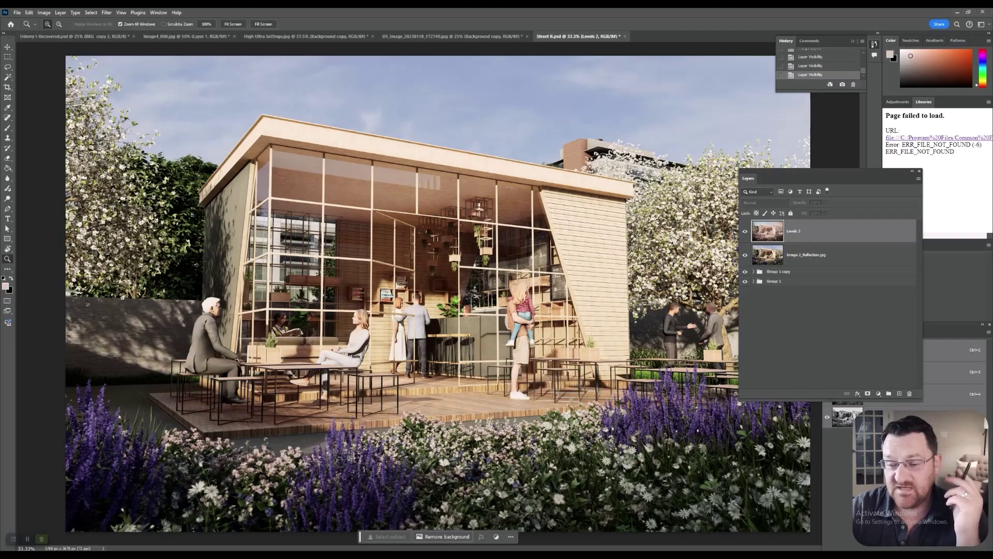
key("ctrl+comma")
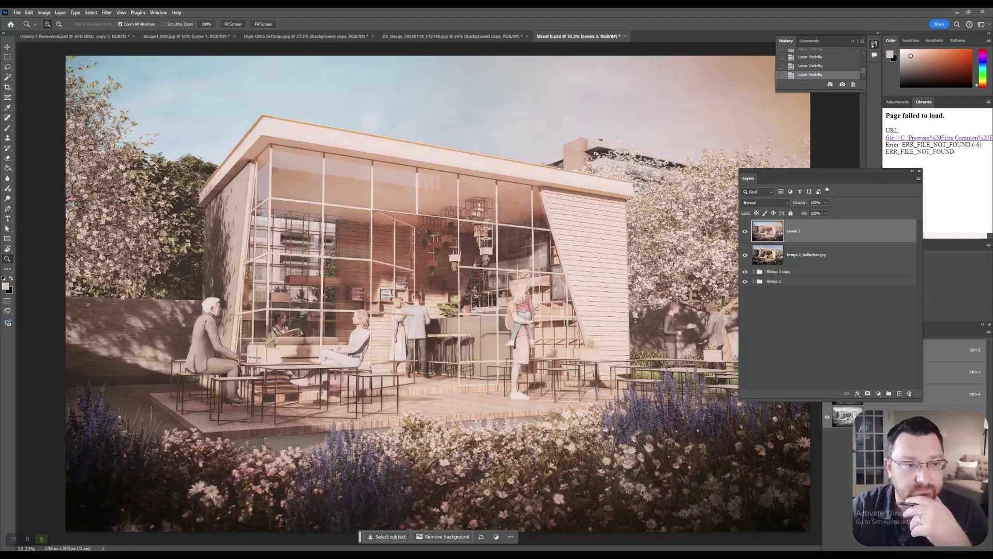
key("ctrl+Tab")
key("ctrl+comma")
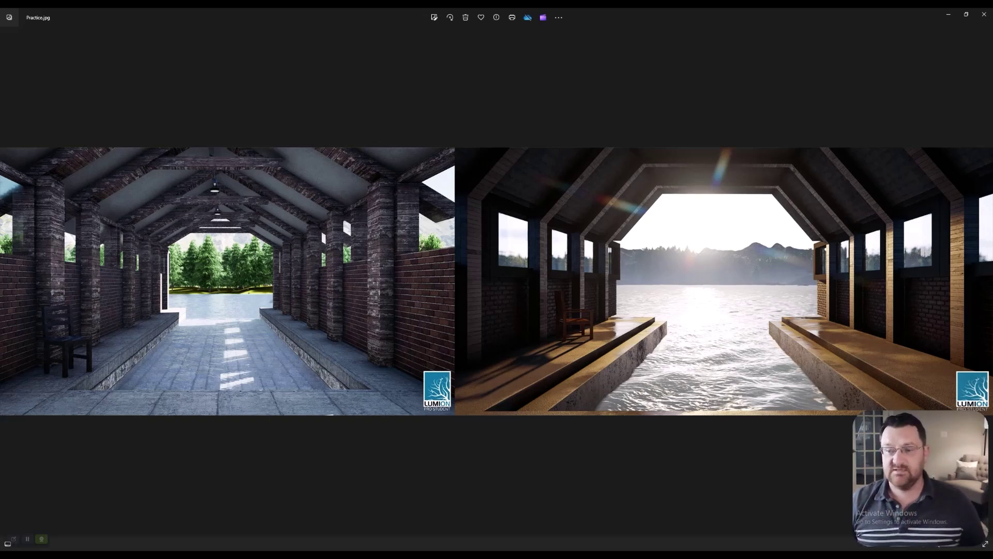
- Zoom in and out on the left daylight brick-corridor render in Practice.jpg
scroll(342, 215, "up", 5, "ctrl")
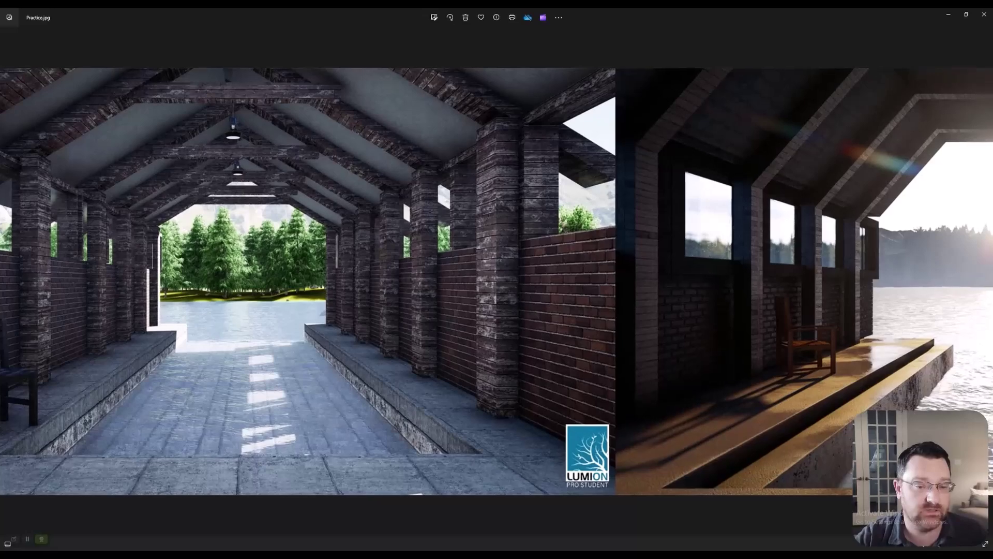
scroll(342, 215, "down", 4, "ctrl")
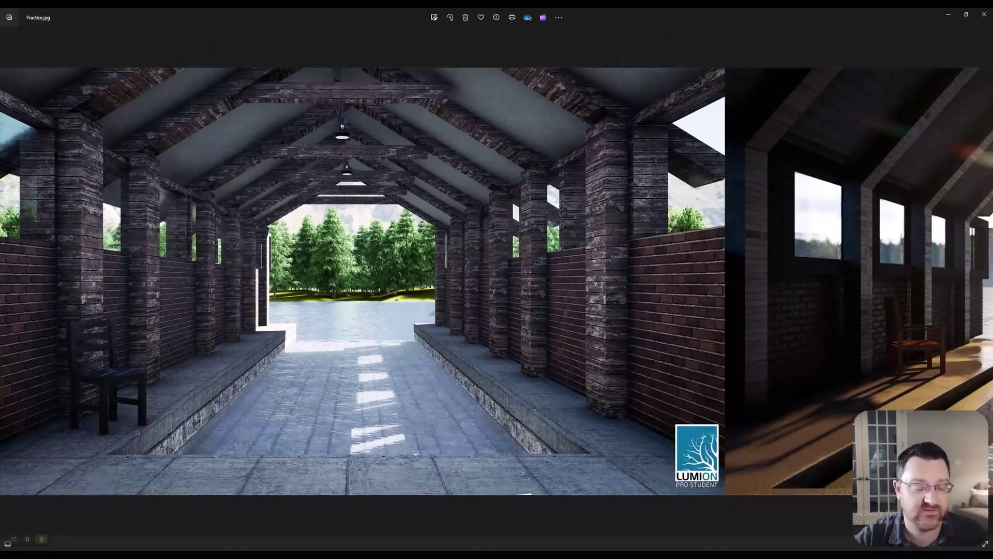